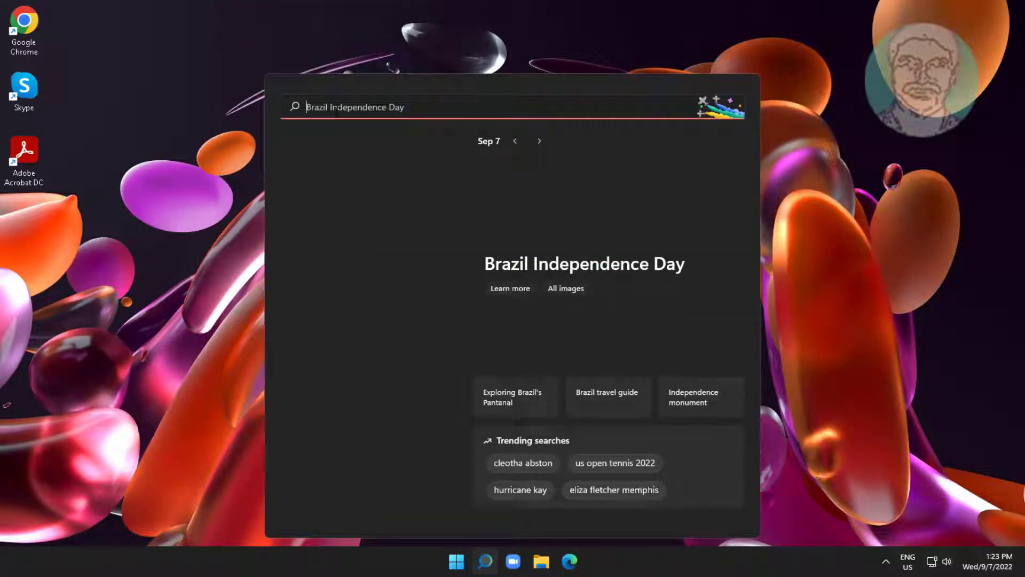
# Search for 'control panel' and open Control Panel from the results.
pyautogui.write('cont')
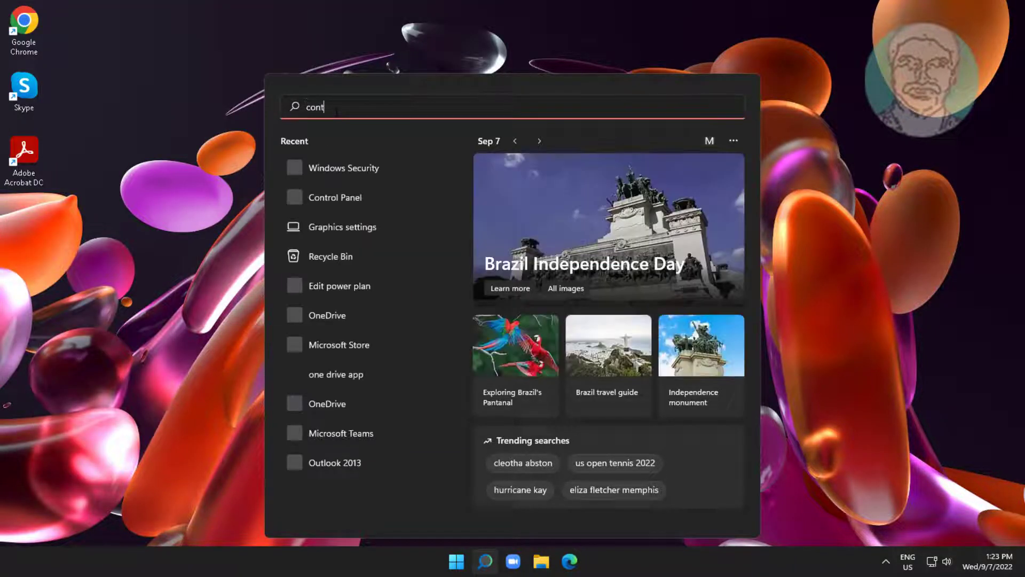
pyautogui.write('rol panel')
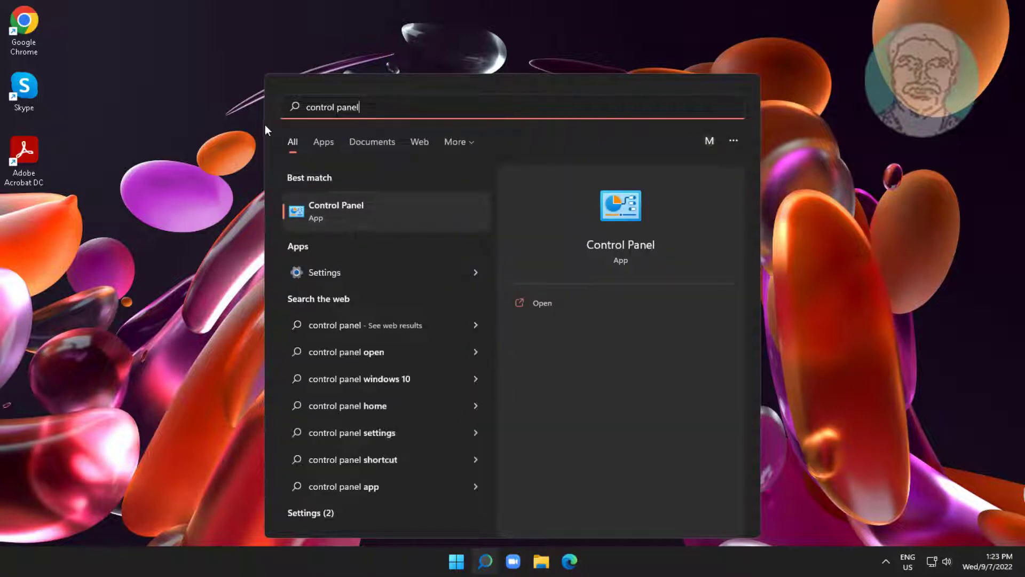
pyautogui.click(352, 217)
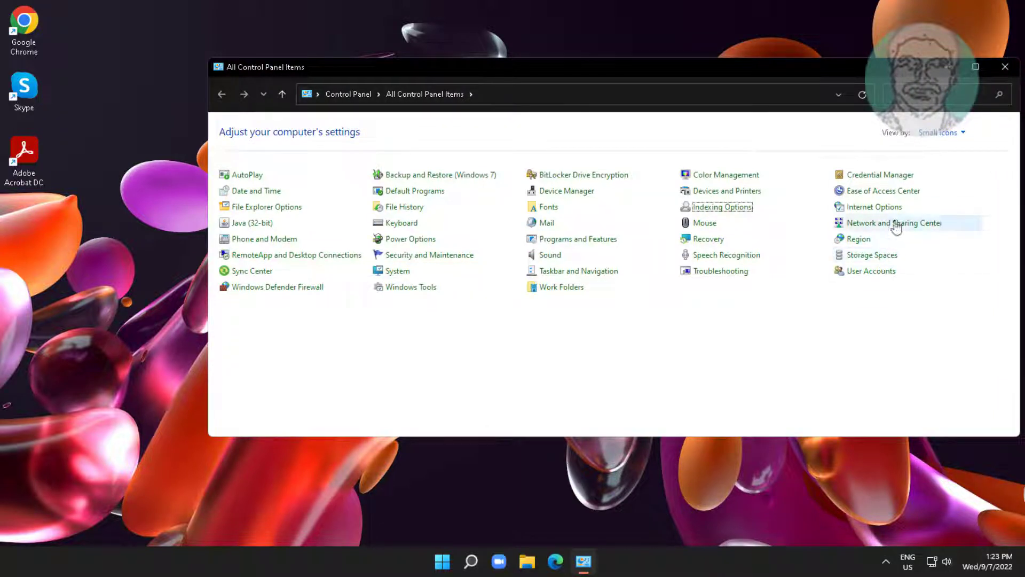
# Restore the Internet Options advanced settings to their defaults and apply them.
pyautogui.click(884, 208)
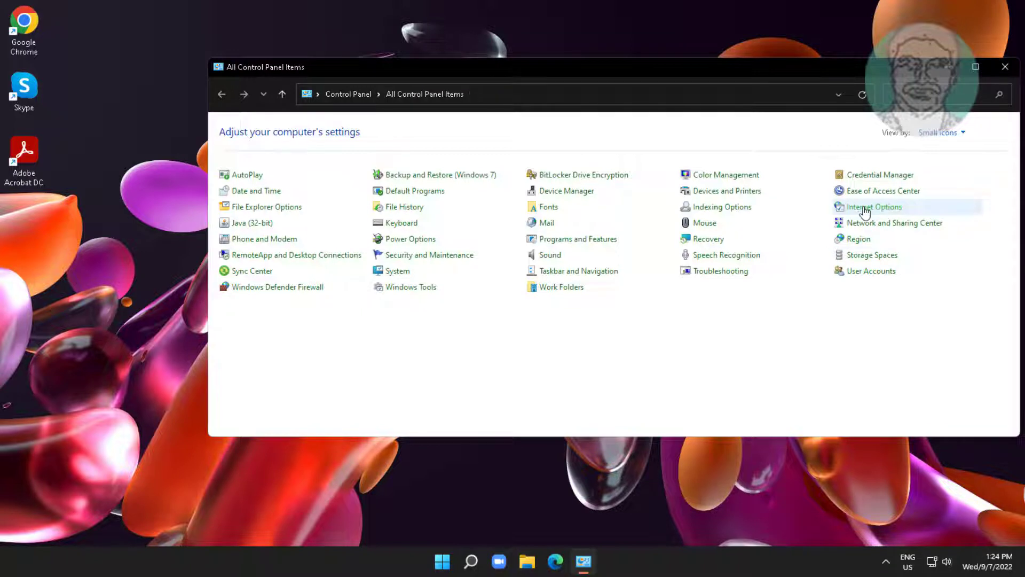
pyautogui.click(346, 150)
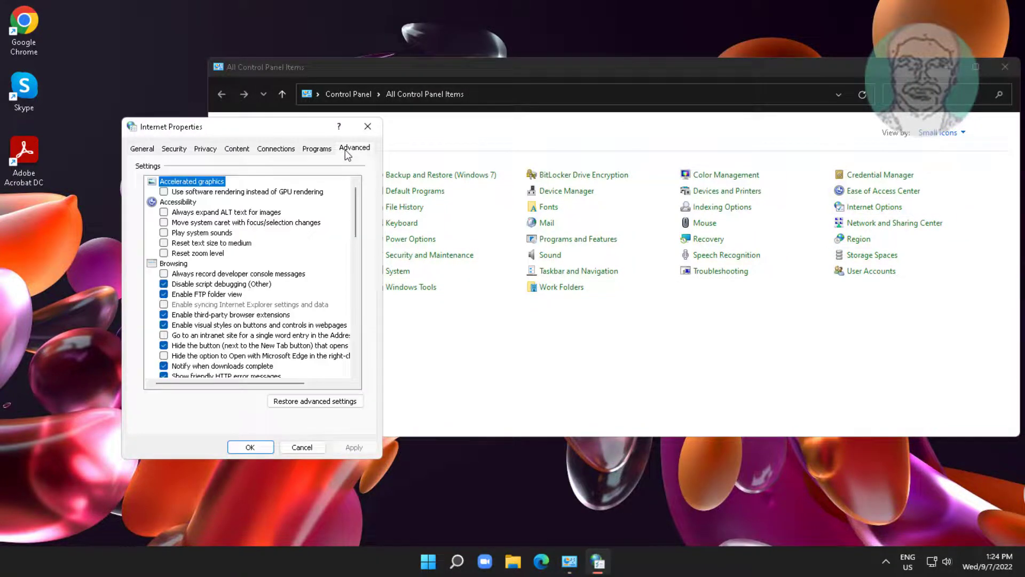
pyautogui.click(318, 402)
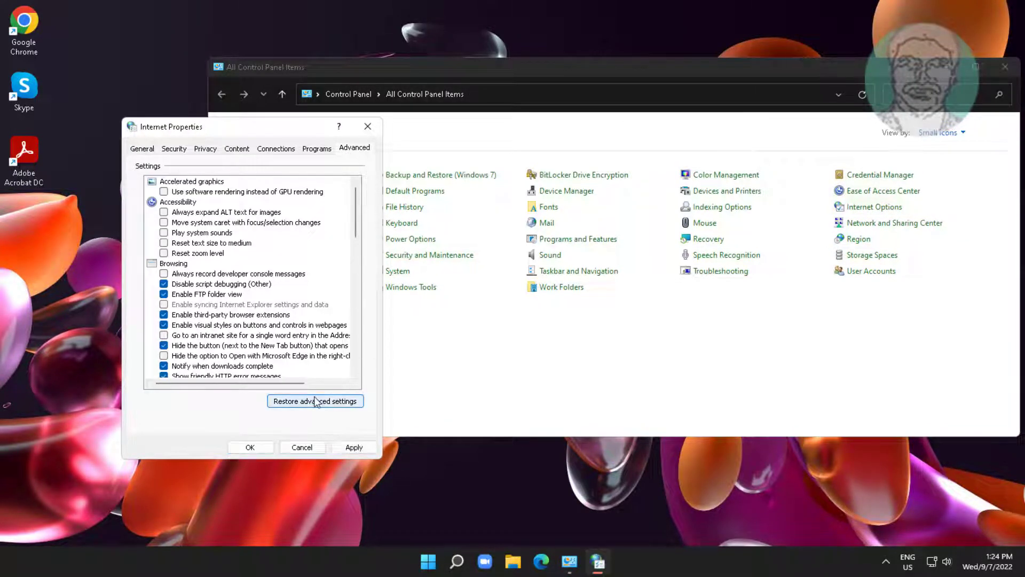
pyautogui.click(353, 452)
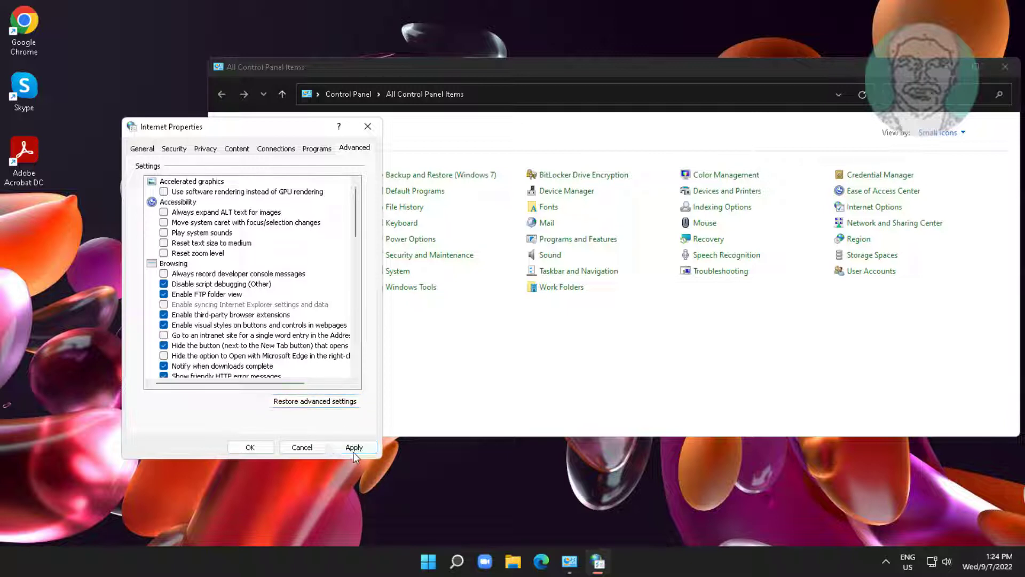
pyautogui.click(276, 148)
# Turn on Automatically detect settings in LAN settings, confirm both dialogs, and close Control Panel.
pyautogui.click(317, 377)
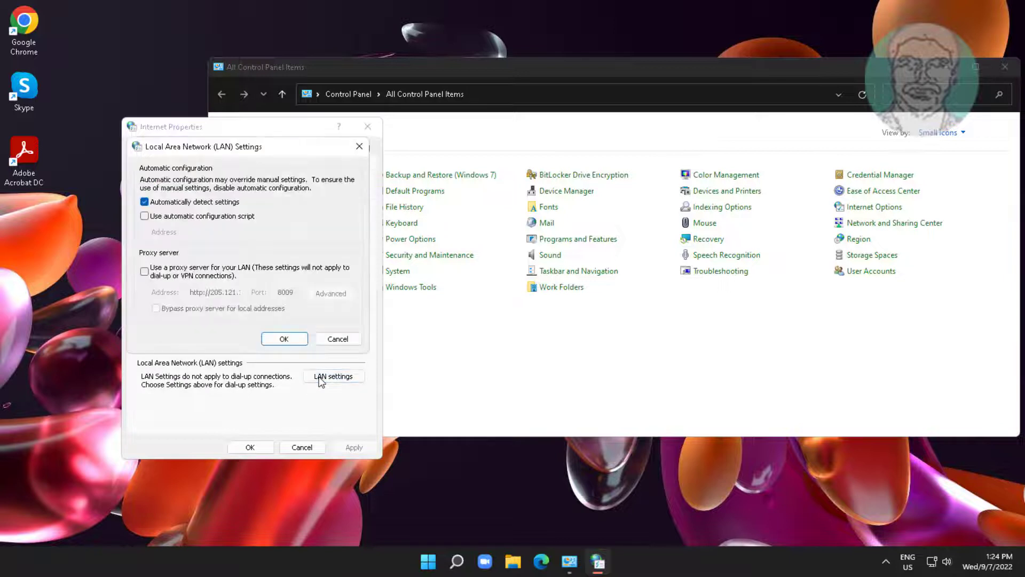
pyautogui.click(145, 202)
pyautogui.moveTo(302, 144); pyautogui.dragTo(377, 150)
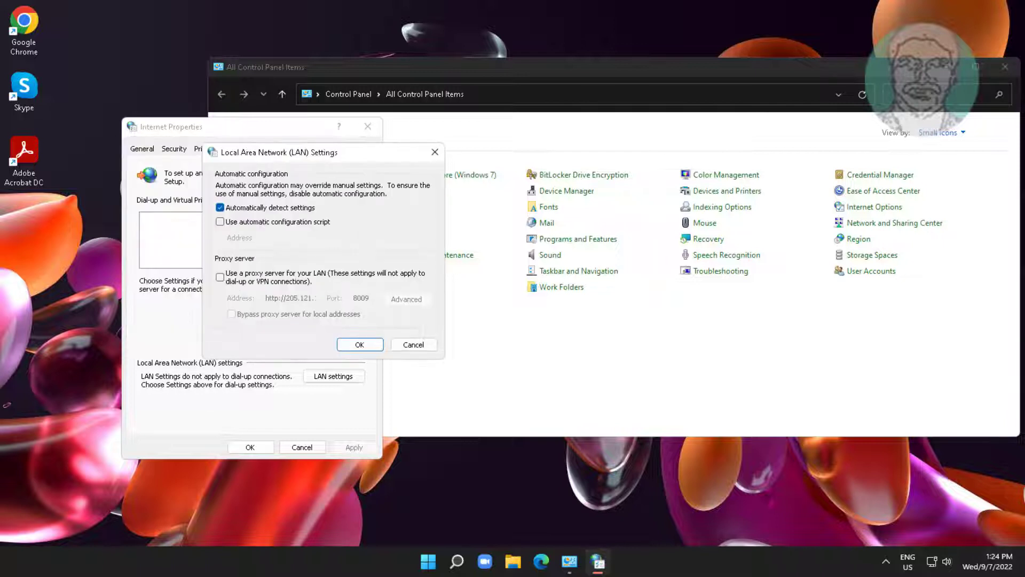
pyautogui.click(370, 343)
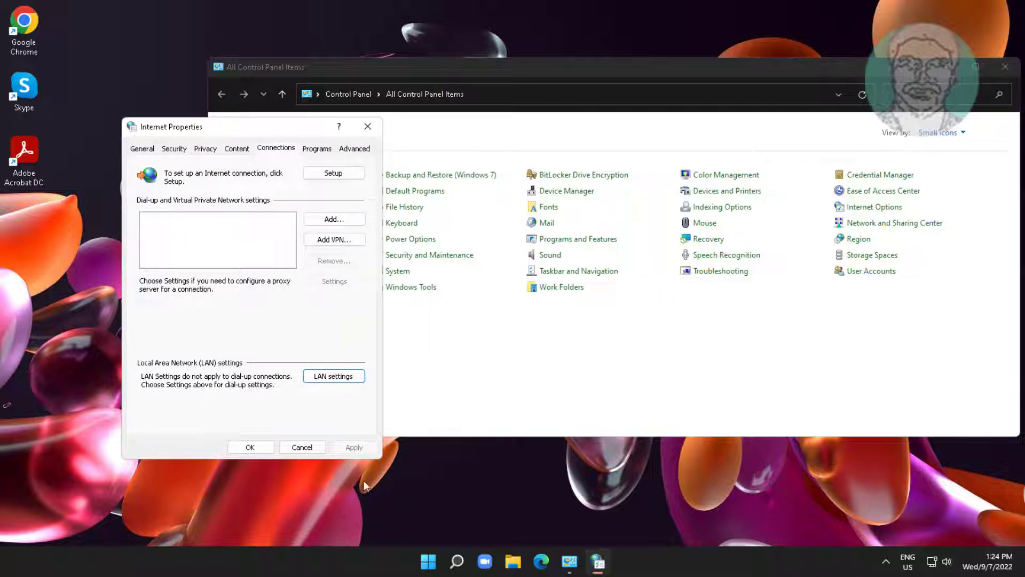
pyautogui.click(263, 449)
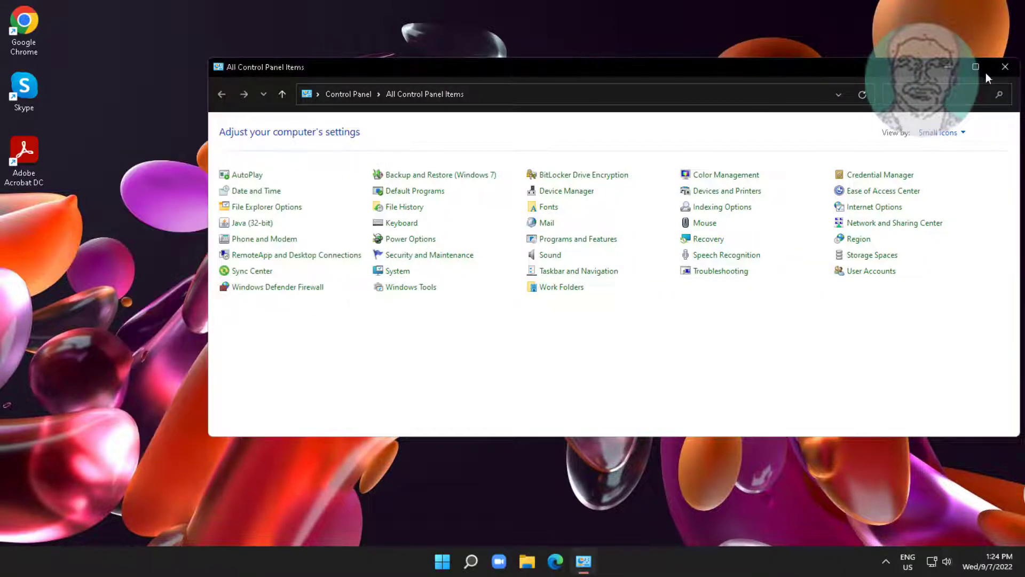
pyautogui.click(1000, 70)
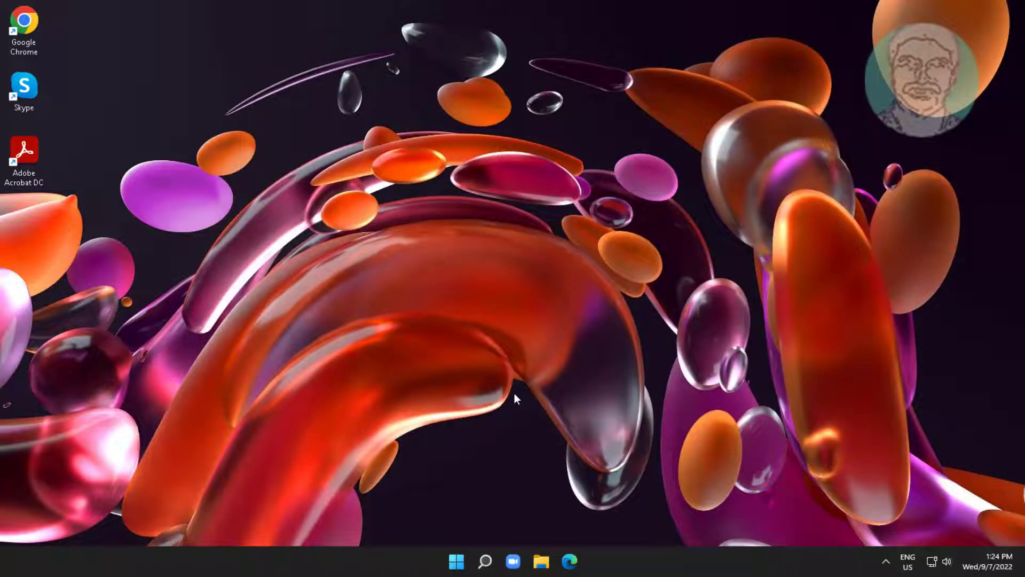
# Launch Command Prompt ('cmd') as administrator and accept the UAC prompt.
pyautogui.click(486, 561)
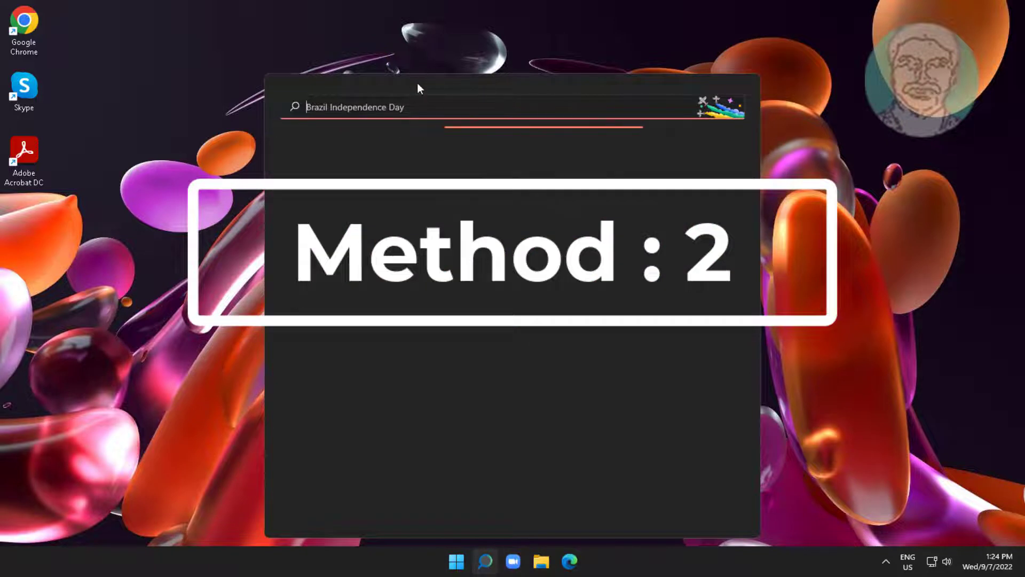
pyautogui.write('cmd')
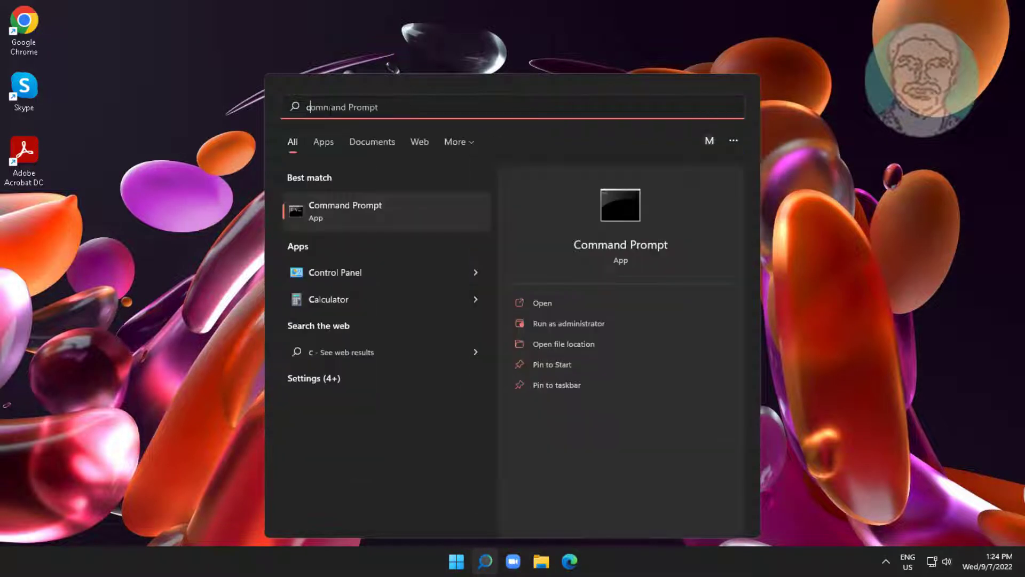
pyautogui.rightClick(332, 214)
pyautogui.click(377, 227)
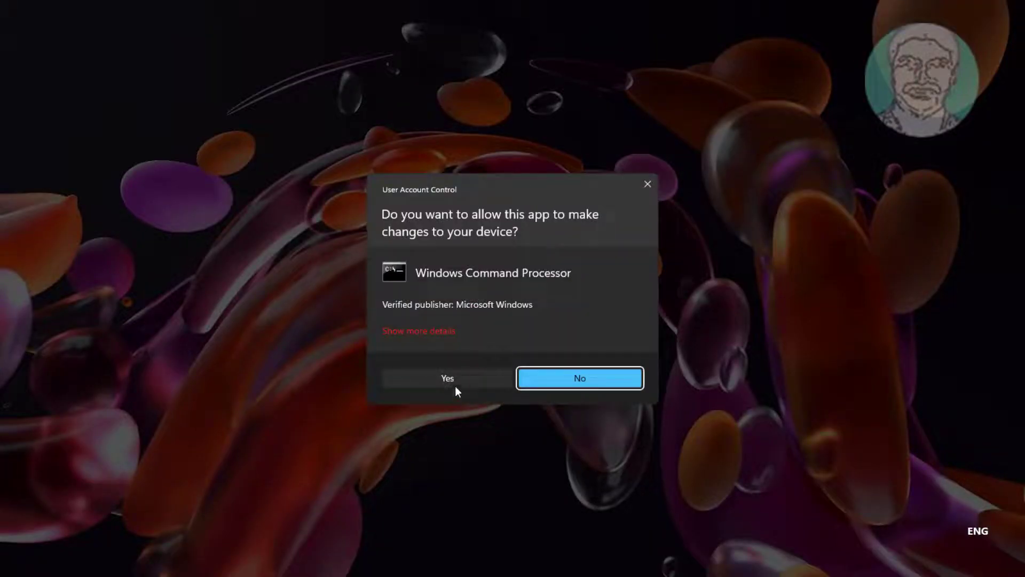
pyautogui.click(454, 383)
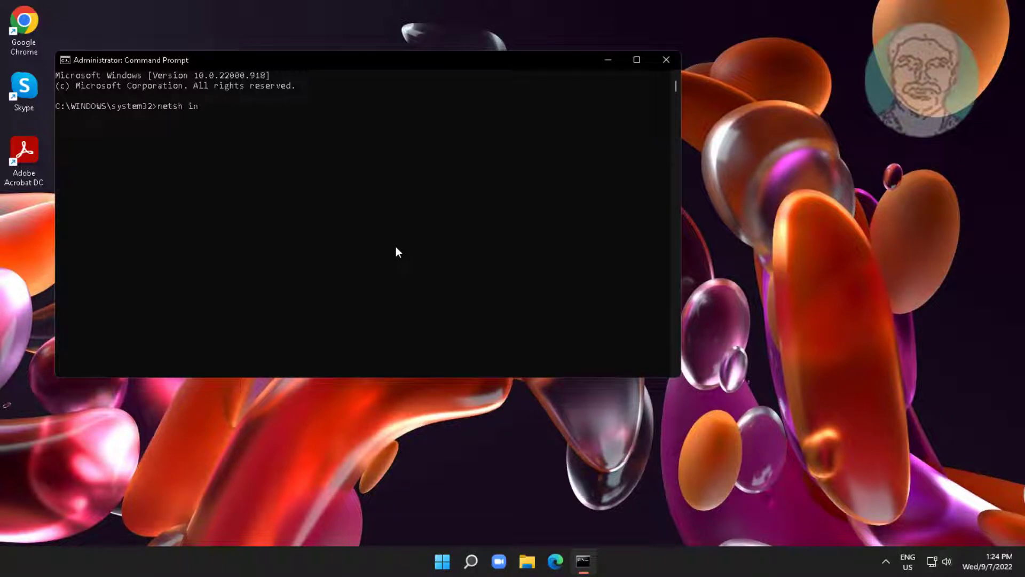
# Run 'netsh int ip reset', 'netsh winsock reset' and 'ipconfig /flushdns', then exit Command Prompt.
pyautogui.write('netsh int ip reset')
pyautogui.press('Return')
pyautogui.write('netsh winsock re')
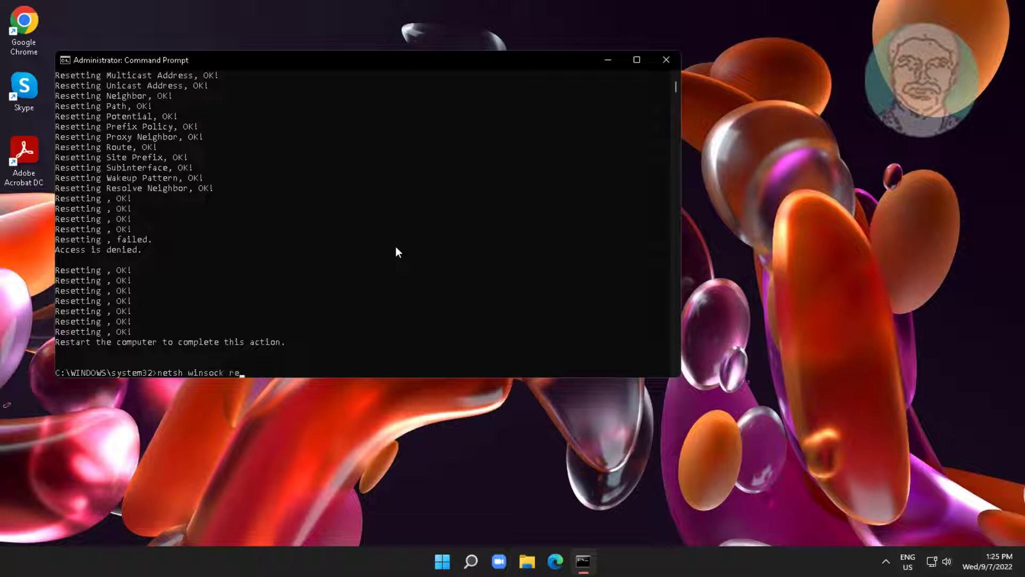
pyautogui.write('set')
pyautogui.press('Return')
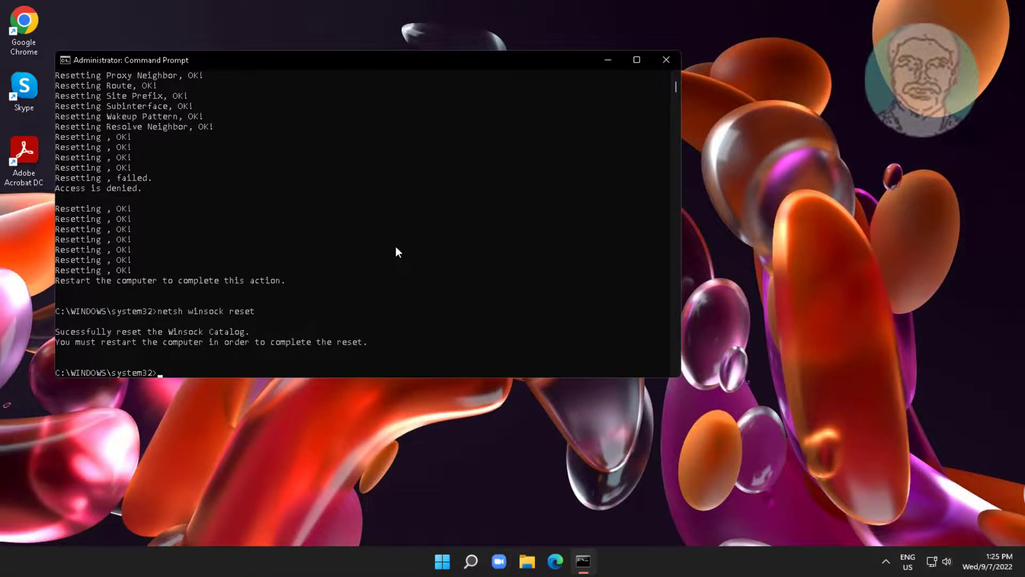
pyautogui.write('ipconfig /flushdns')
pyautogui.press('Return')
pyautogui.write('exit')
pyautogui.press('Return')
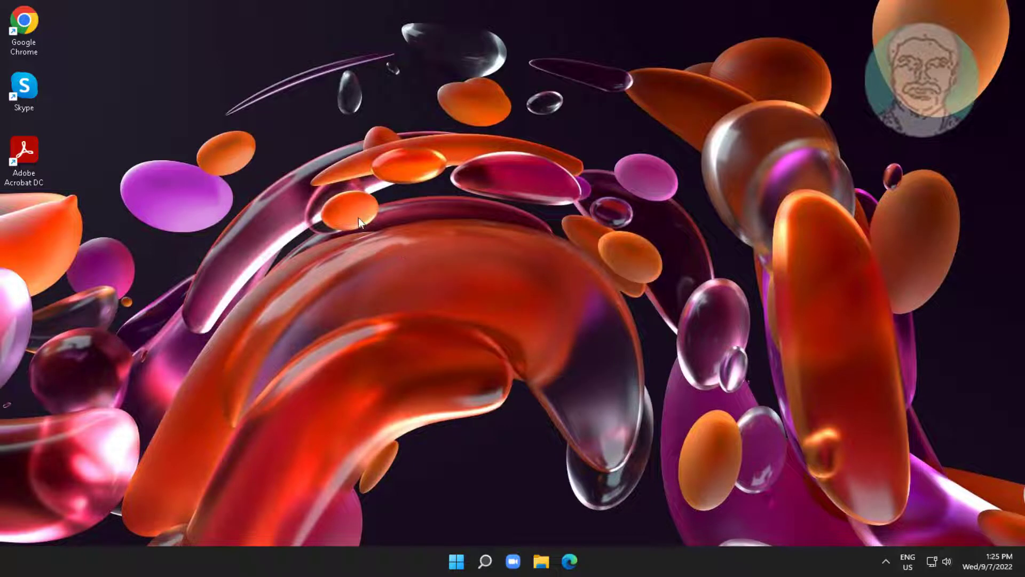
# Restart the computer from the Start menu's power options.
pyautogui.click(465, 561)
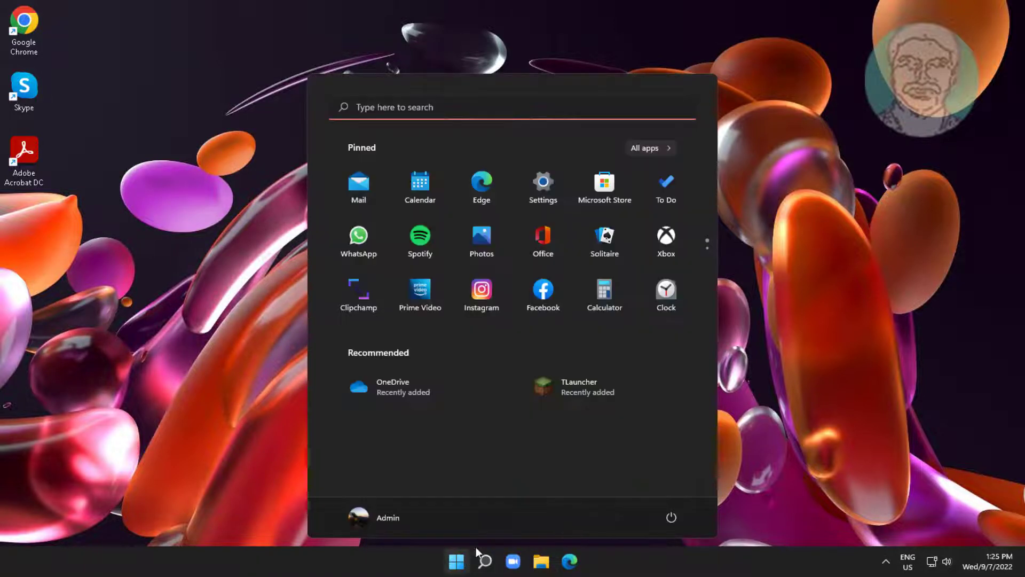
pyautogui.click(680, 518)
pyautogui.click(673, 489)
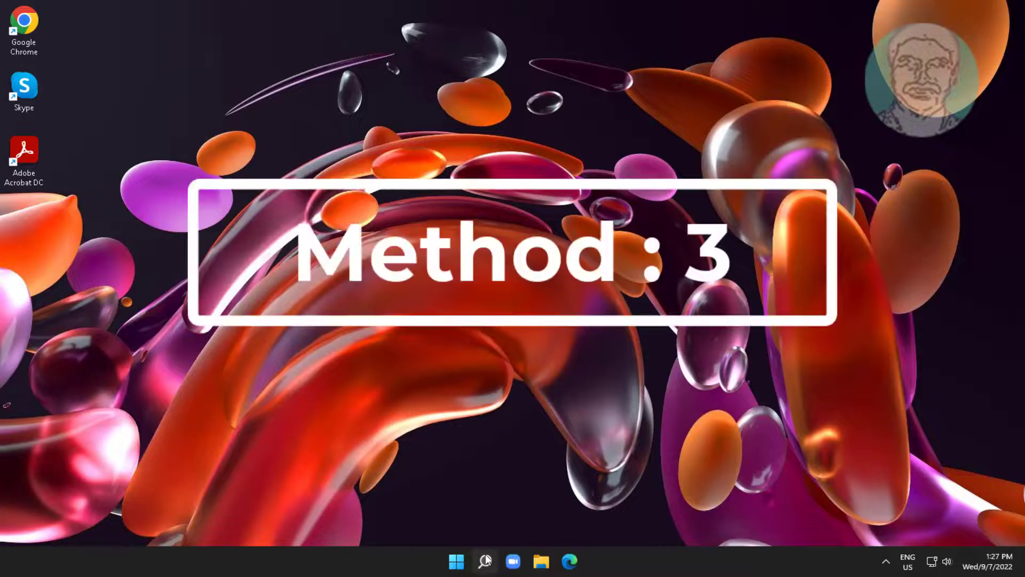
# Go from Control Panel through Network and Sharing Center to the adapter list and select Wi-Fi.
pyautogui.click(485, 561)
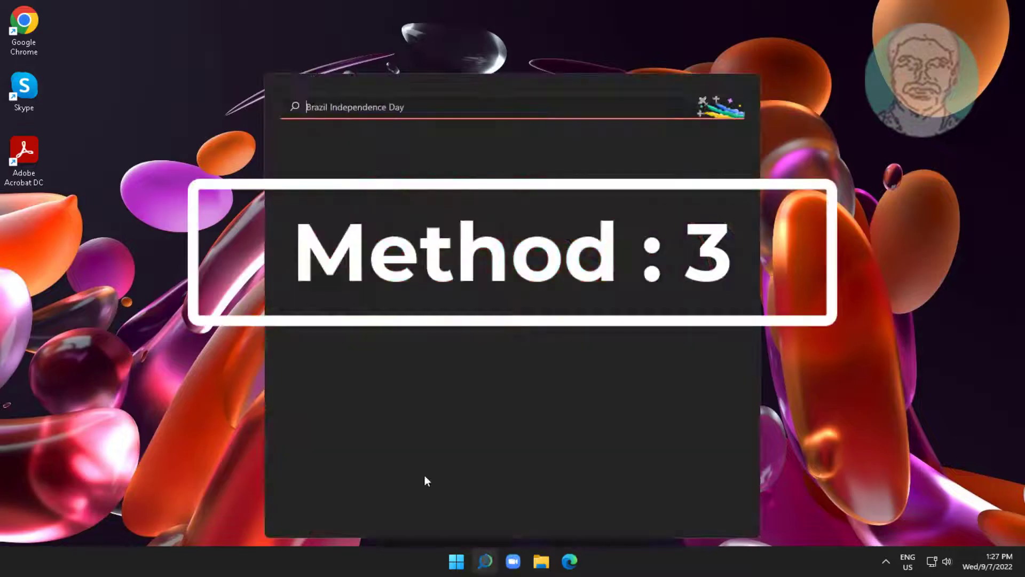
pyautogui.write('control')
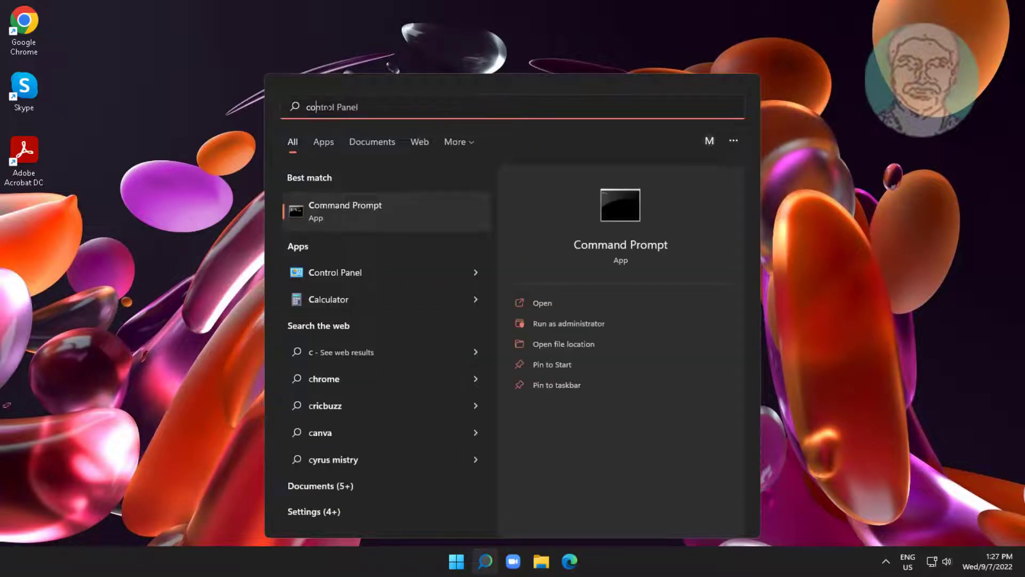
pyautogui.write(' panel')
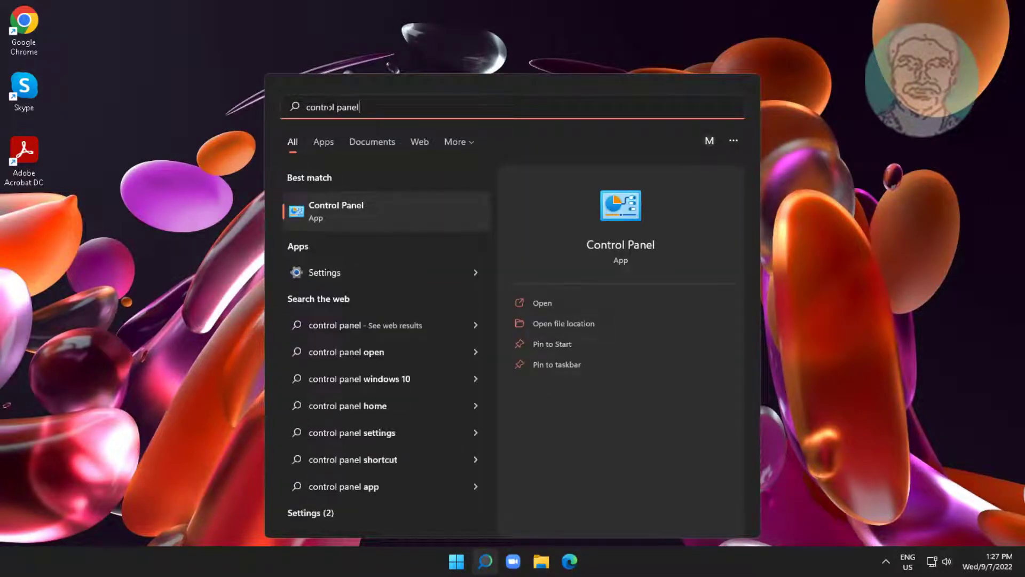
pyautogui.click(334, 206)
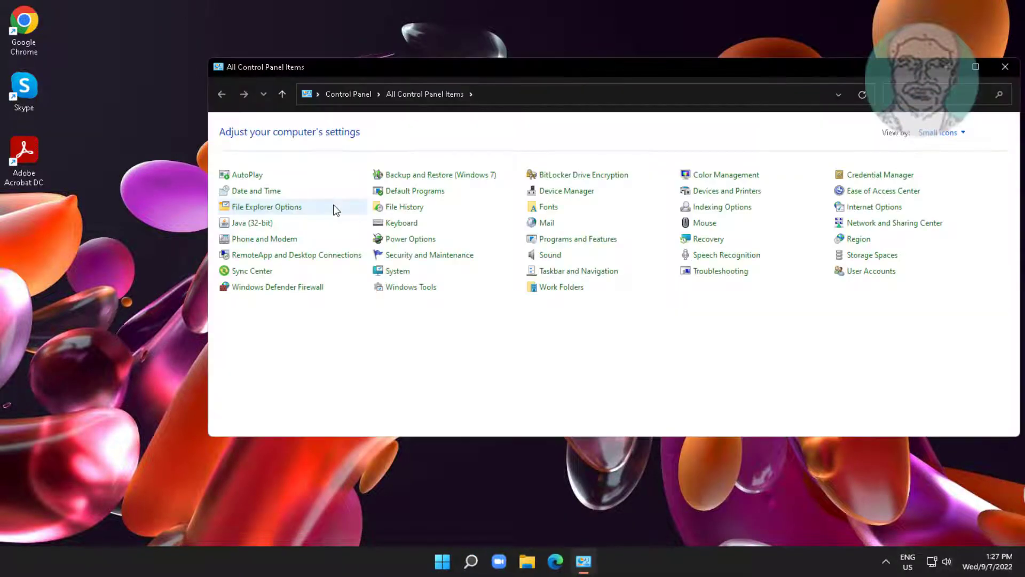
pyautogui.click(893, 231)
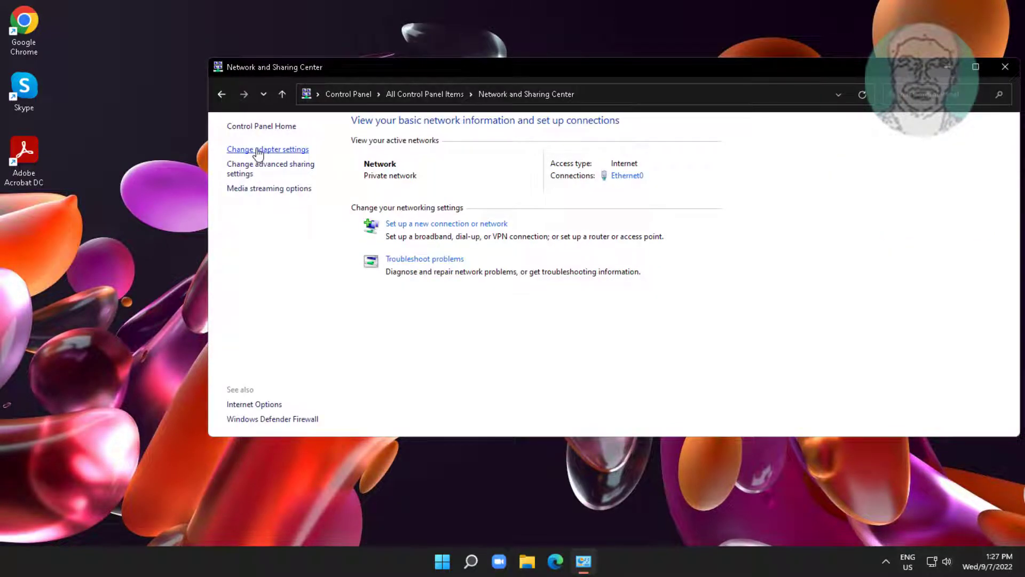
pyautogui.click(257, 152)
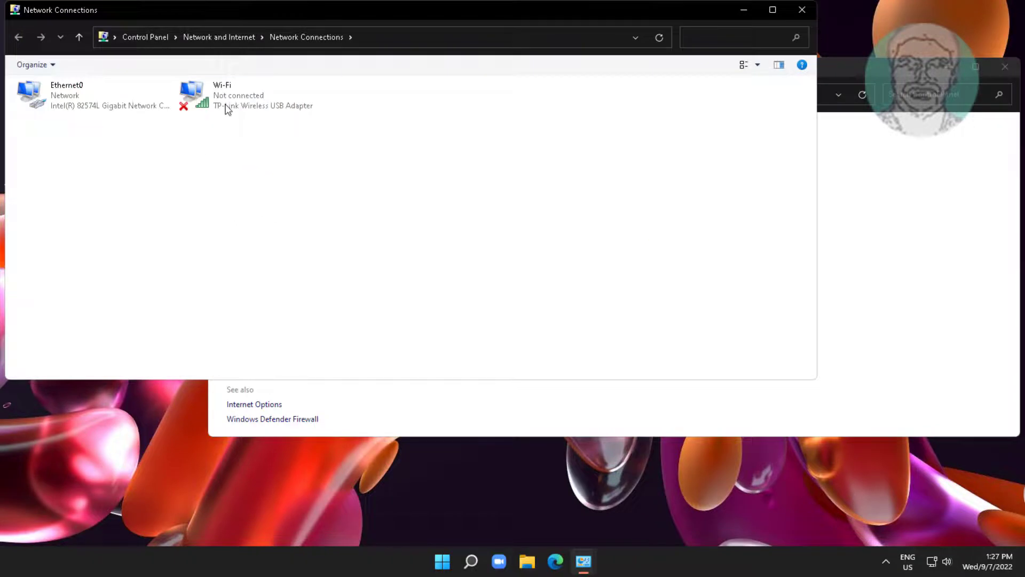
pyautogui.click(250, 99)
# Disable the Wi-Fi adapter, then enable it again.
pyautogui.rightClick(260, 96)
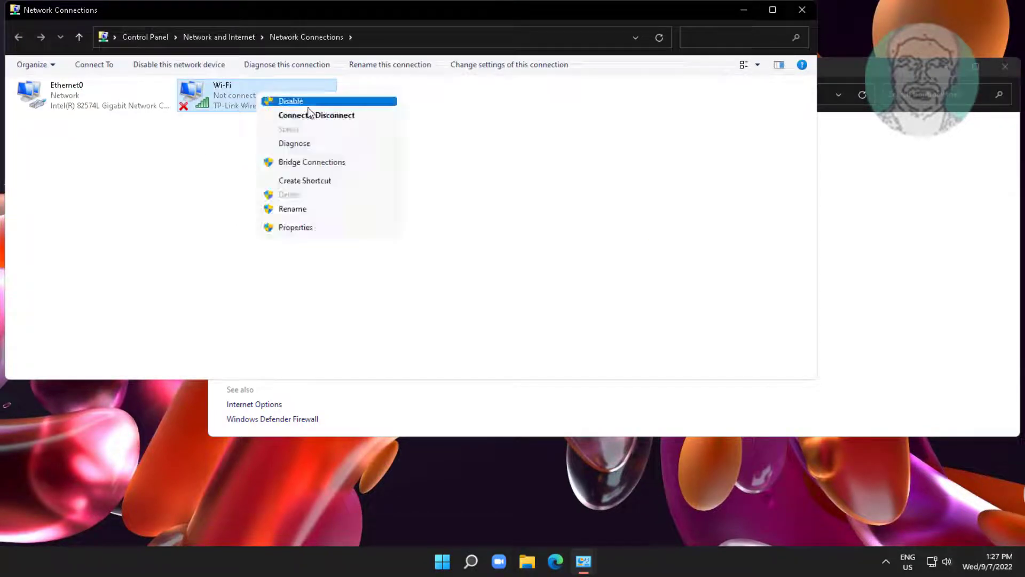
pyautogui.click(309, 114)
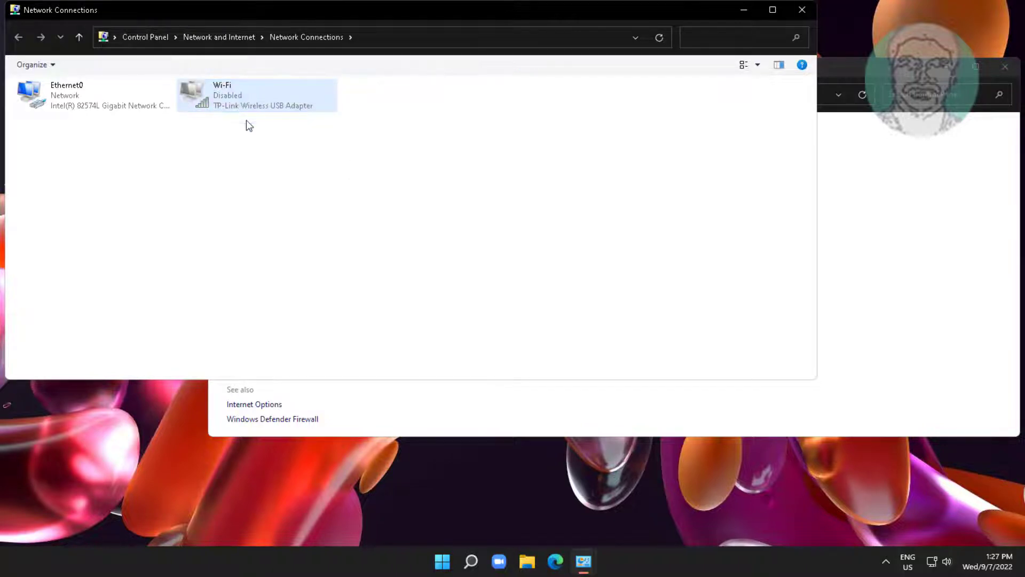
pyautogui.rightClick(236, 89)
pyautogui.click(267, 99)
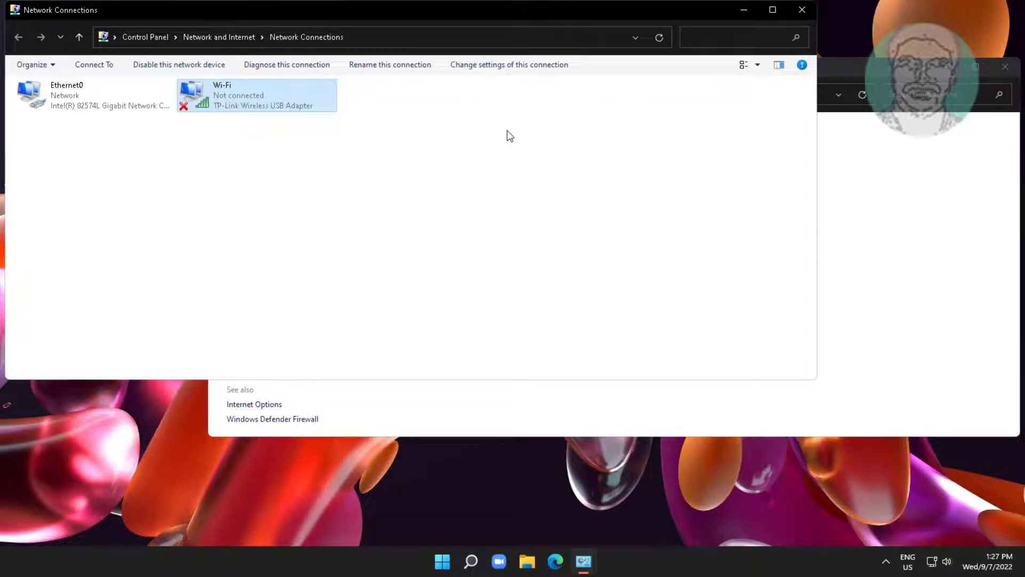
# Try connecting Wi-Fi to a network, dismiss the network list, and close Network Connections.
pyautogui.rightClick(265, 91)
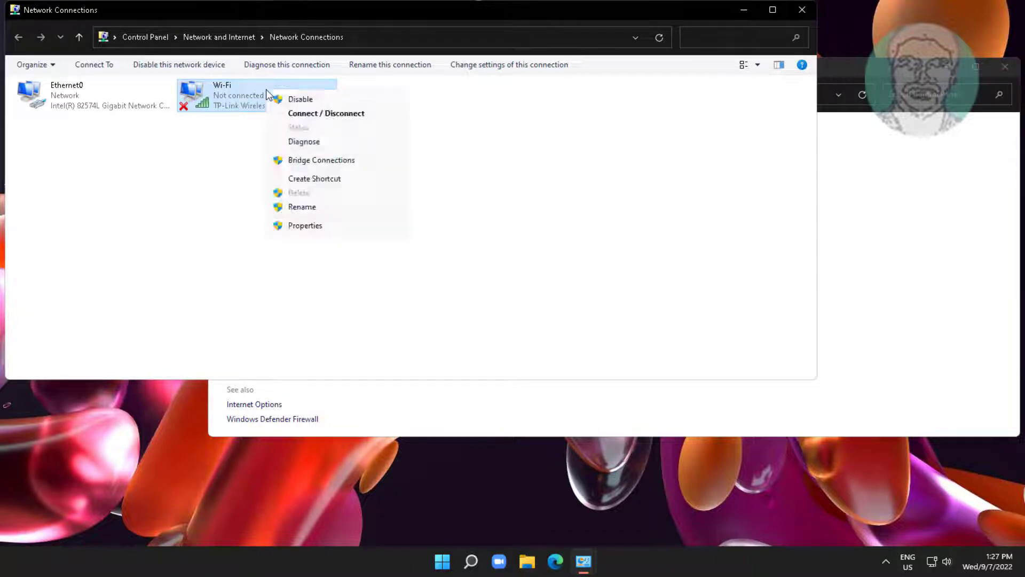
pyautogui.click(328, 115)
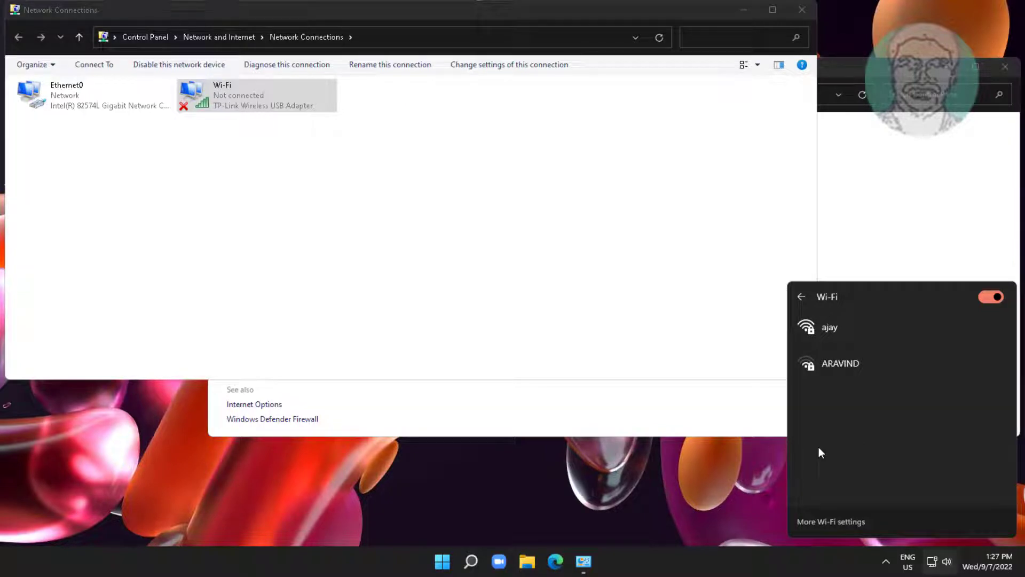
pyautogui.click(584, 240)
pyautogui.click(802, 10)
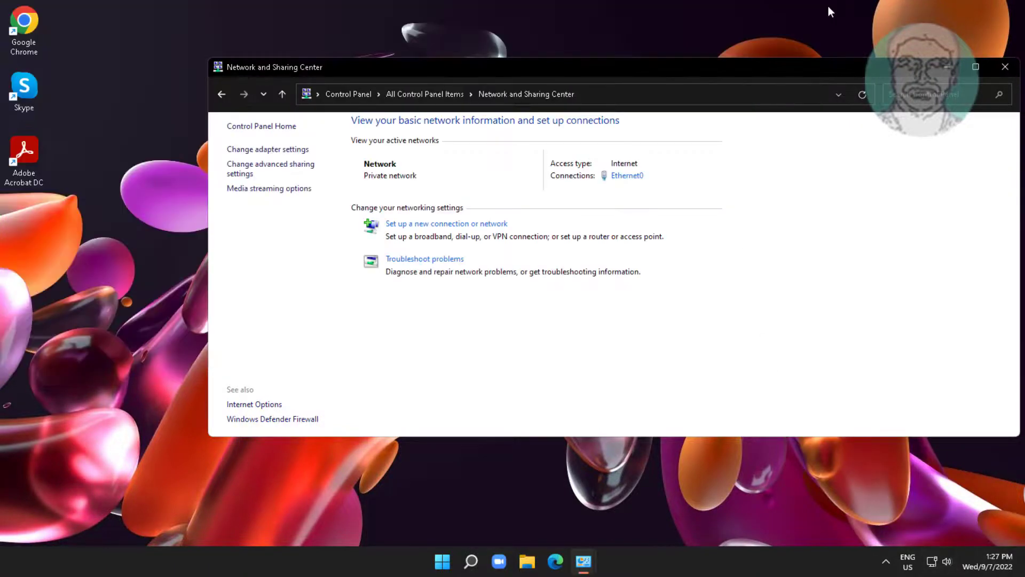
# Close Network and Sharing Center and go to Settings > System > Troubleshoot > Other troubleshooters.
pyautogui.click(1013, 73)
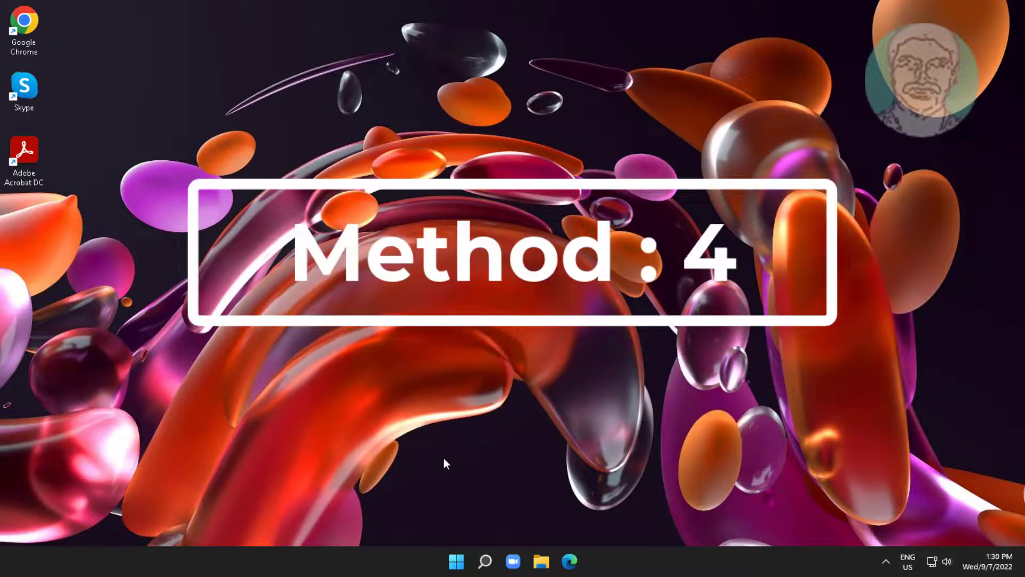
pyautogui.click(456, 561)
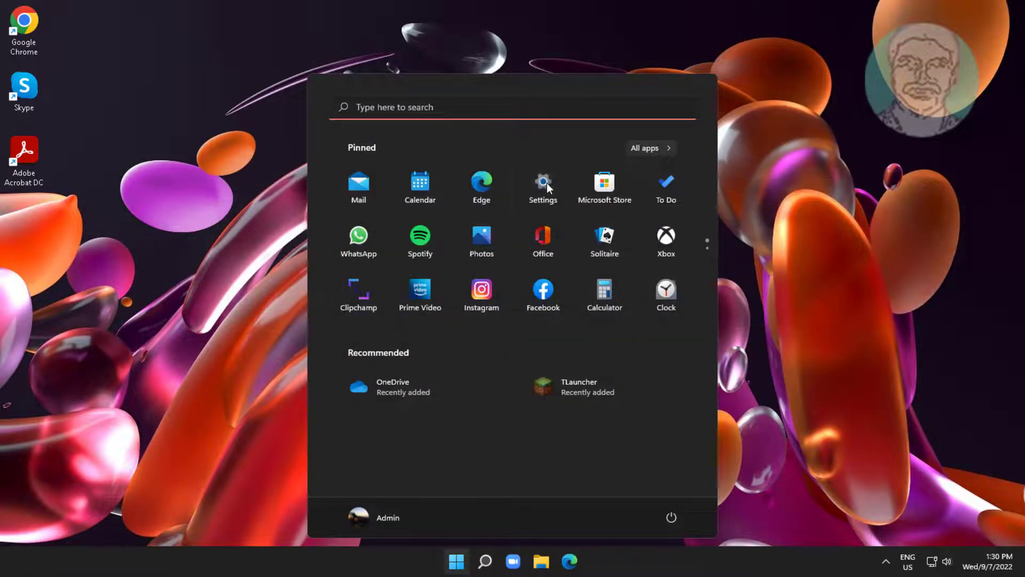
pyautogui.click(547, 185)
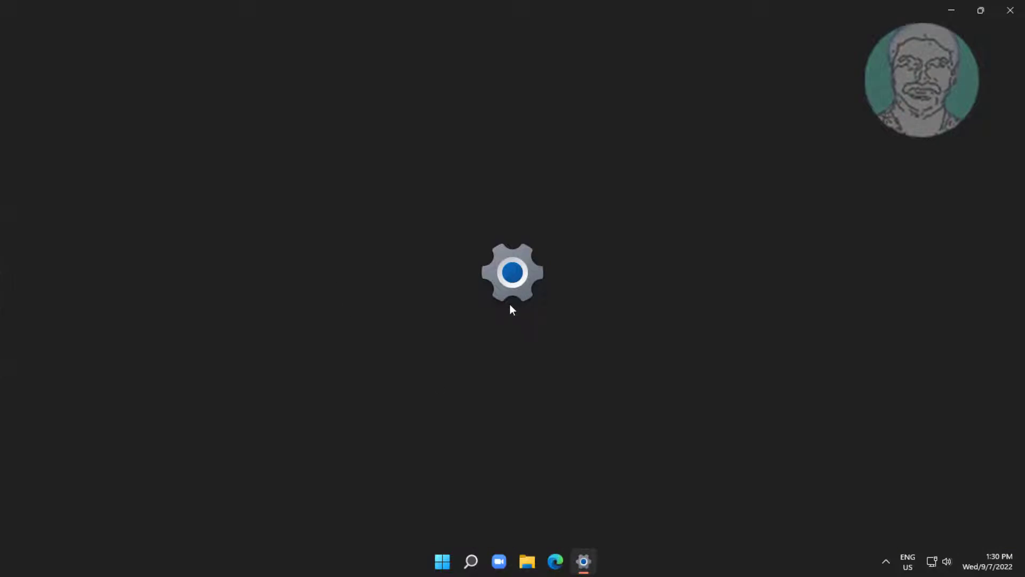
pyautogui.scroll(-5, 382, 427)
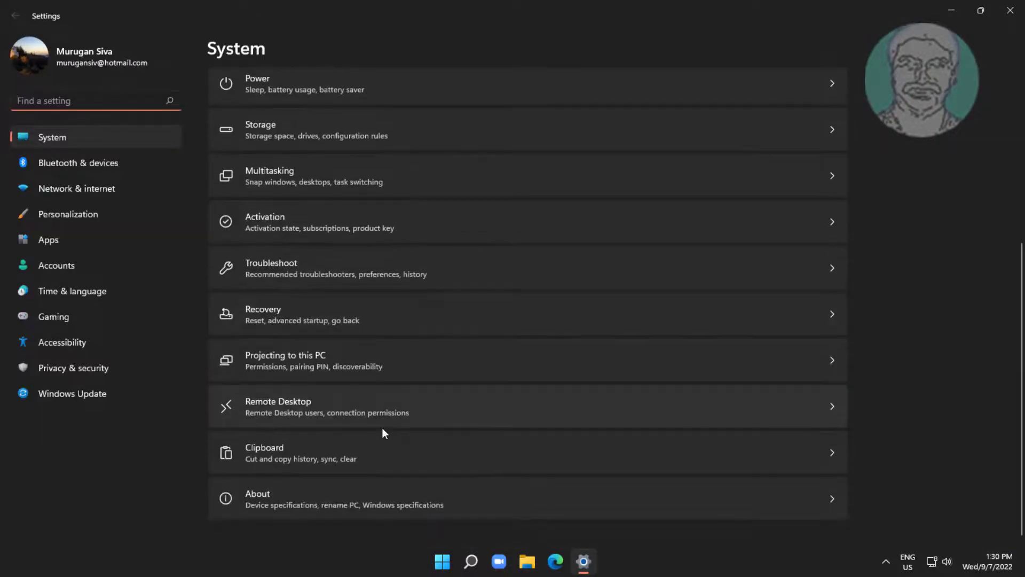
pyautogui.click(301, 268)
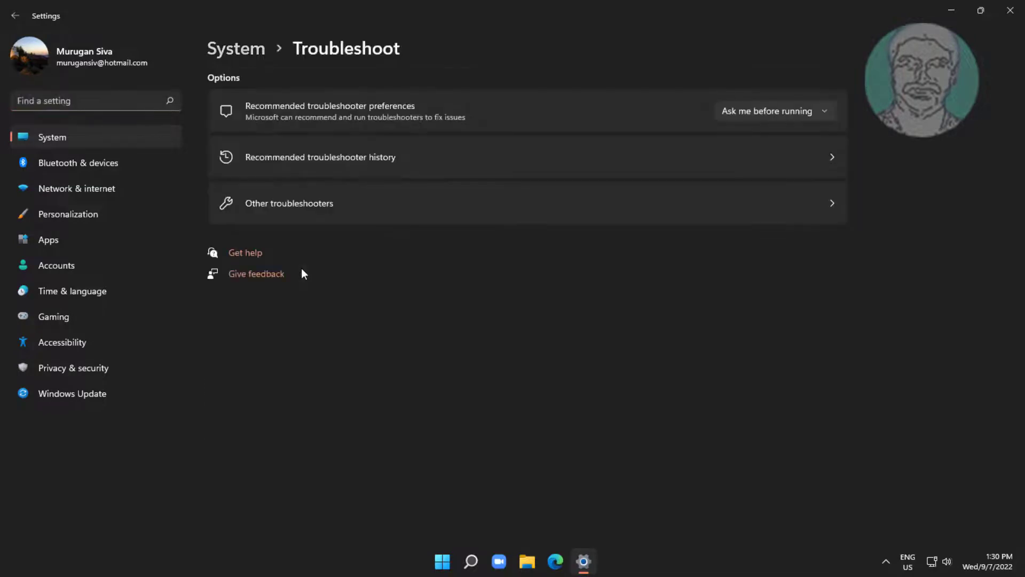
pyautogui.click(305, 216)
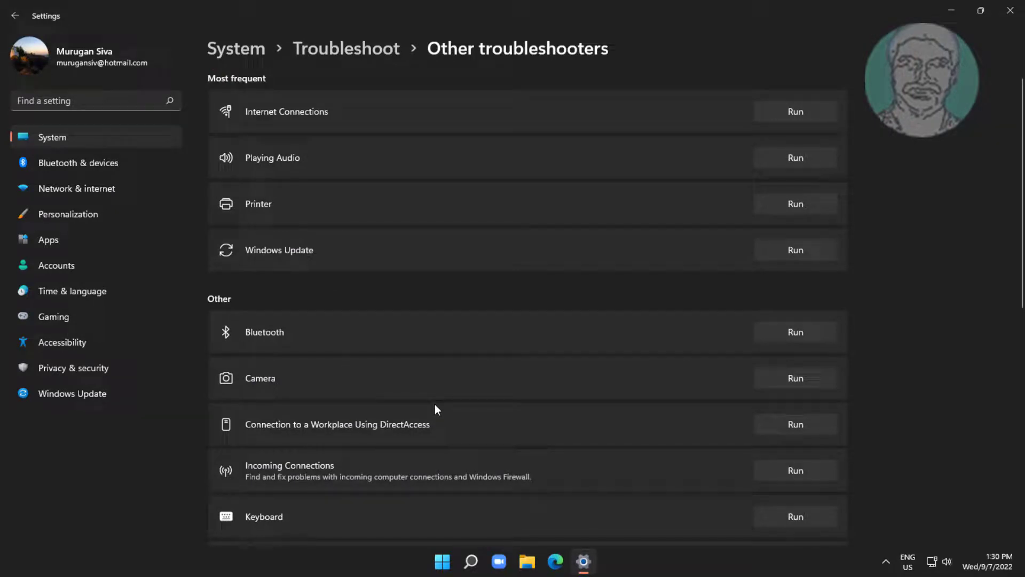
pyautogui.scroll(-5, 435, 404)
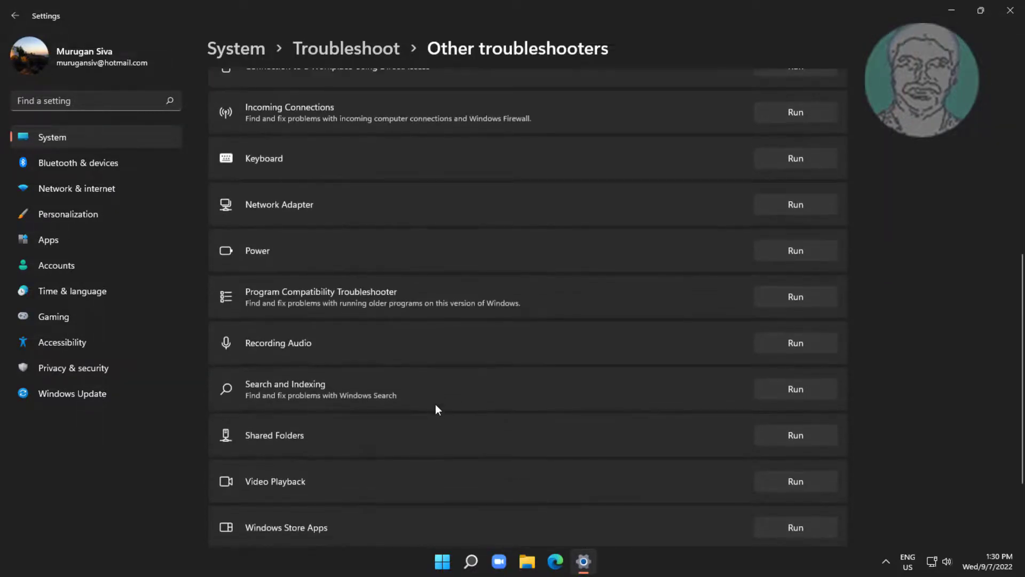
# Run the Network Adapter troubleshooter on Wi-Fi, skip the network choice, then close Settings.
pyautogui.click(827, 207)
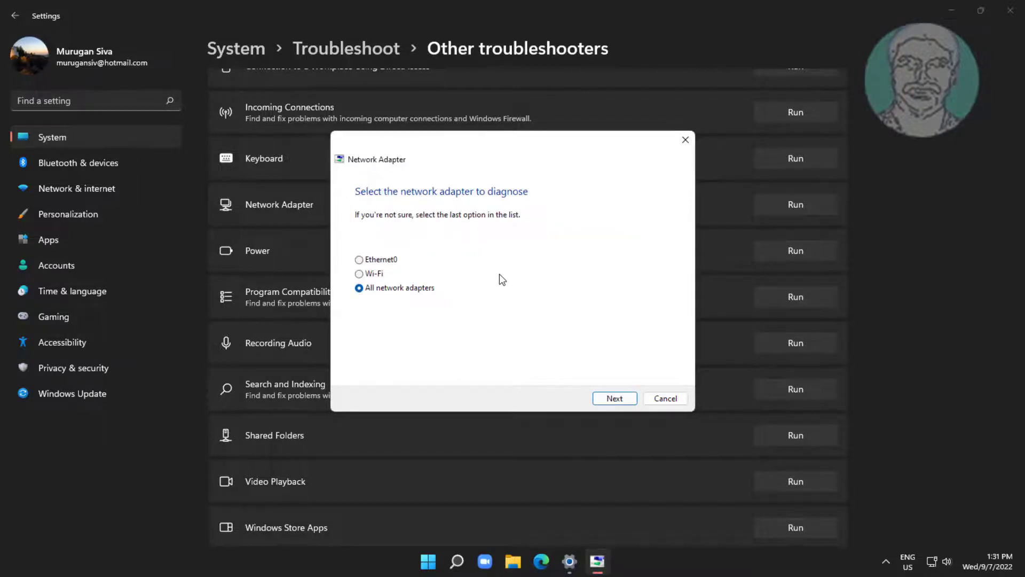
pyautogui.click(372, 274)
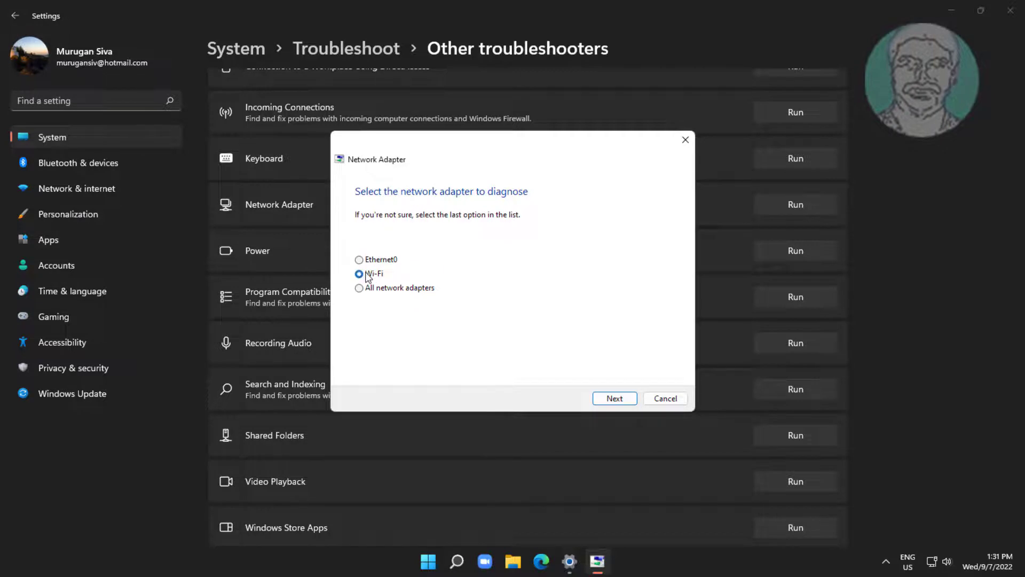
pyautogui.click(601, 400)
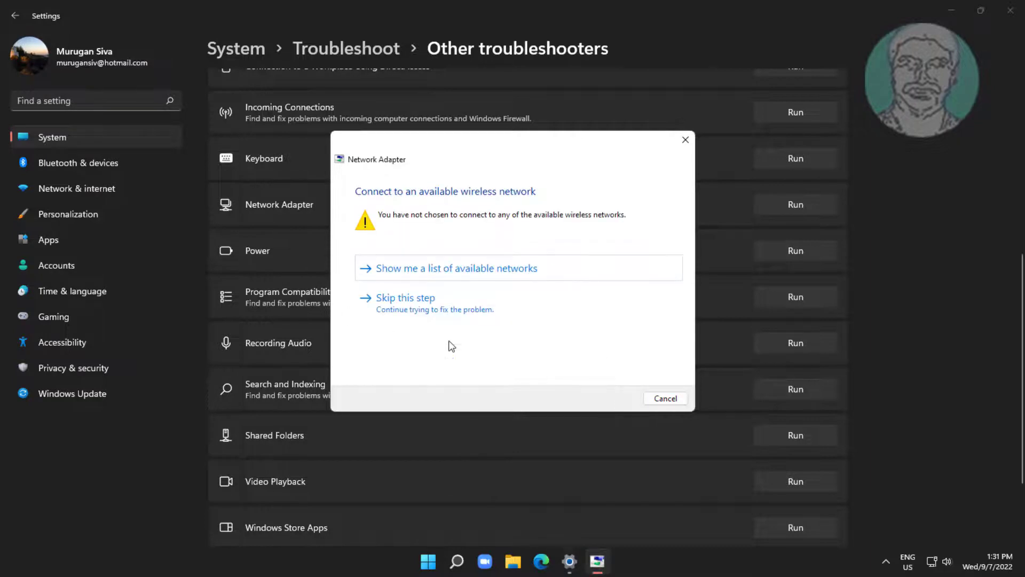
pyautogui.click(421, 306)
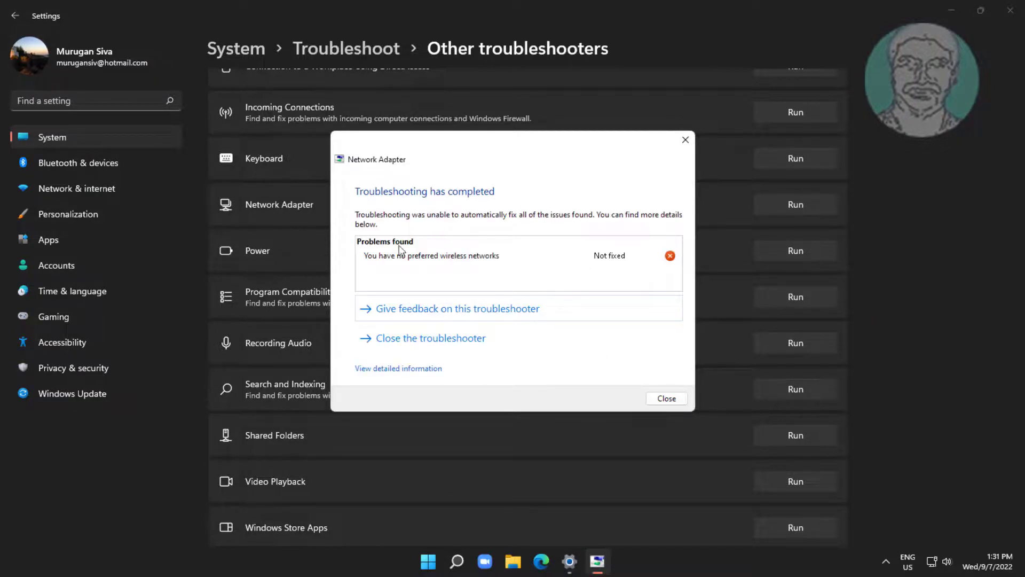
pyautogui.click(662, 401)
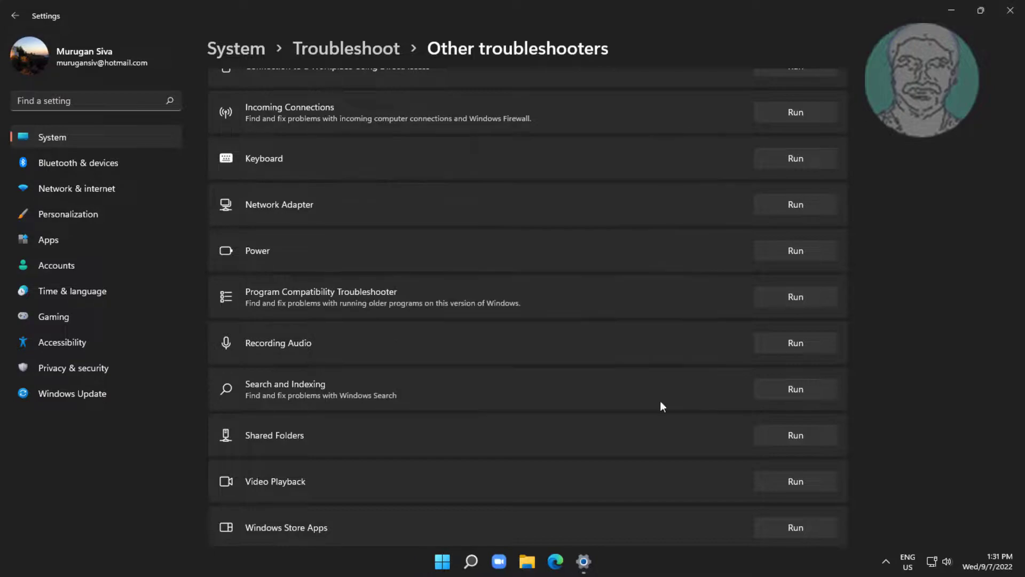
pyautogui.click(1010, 10)
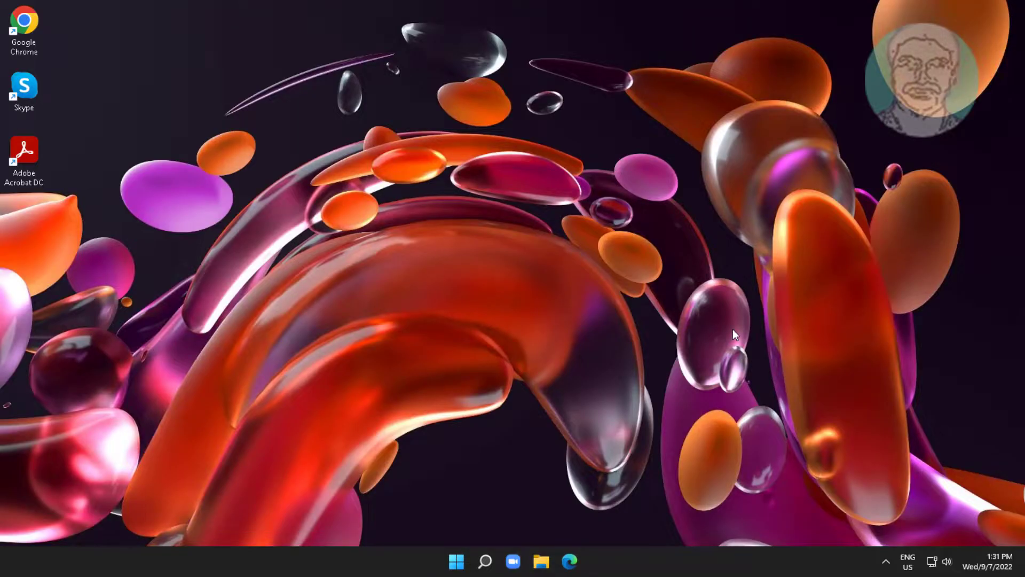
# Open Device Manager and uninstall the TP-Link Wireless USB Adapter under Network adapters.
pyautogui.rightClick(456, 561)
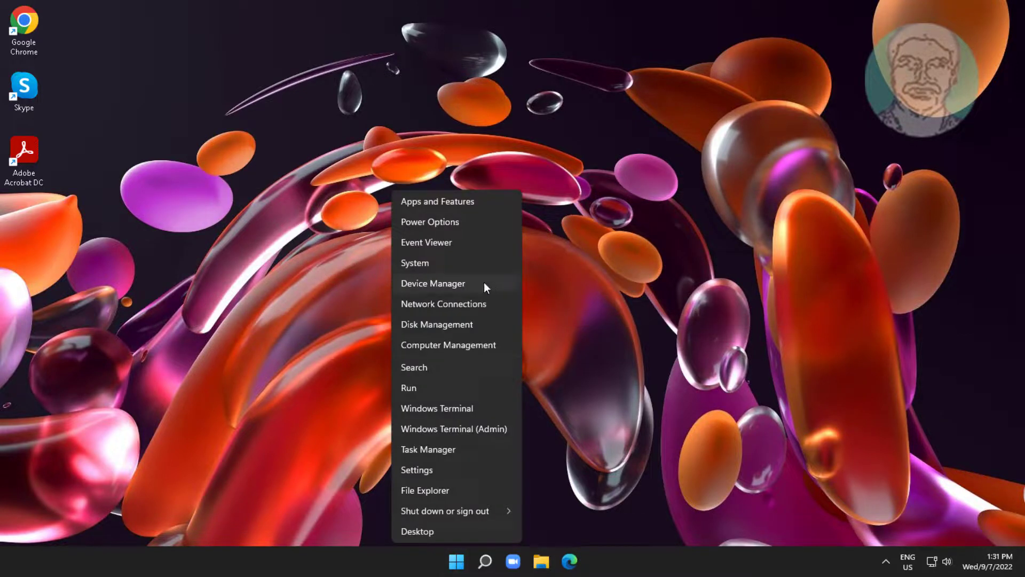
pyautogui.click(443, 286)
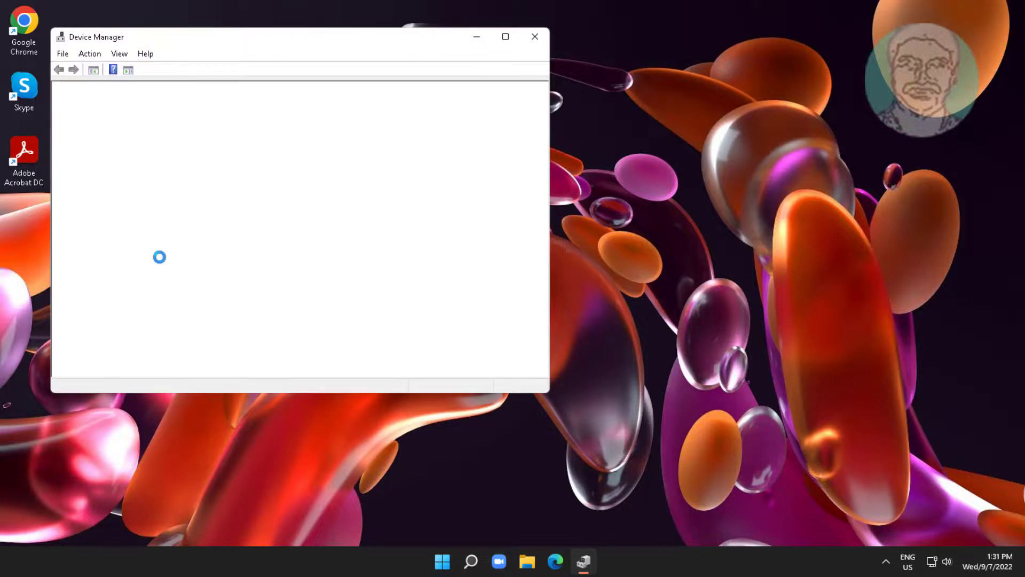
pyautogui.click(130, 241)
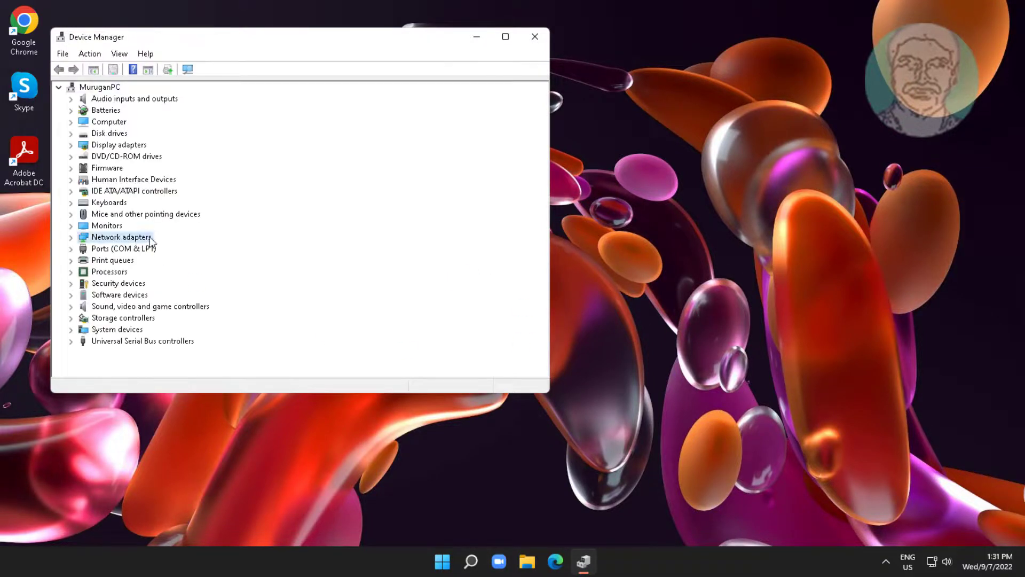
pyautogui.click(74, 237)
pyautogui.click(158, 261)
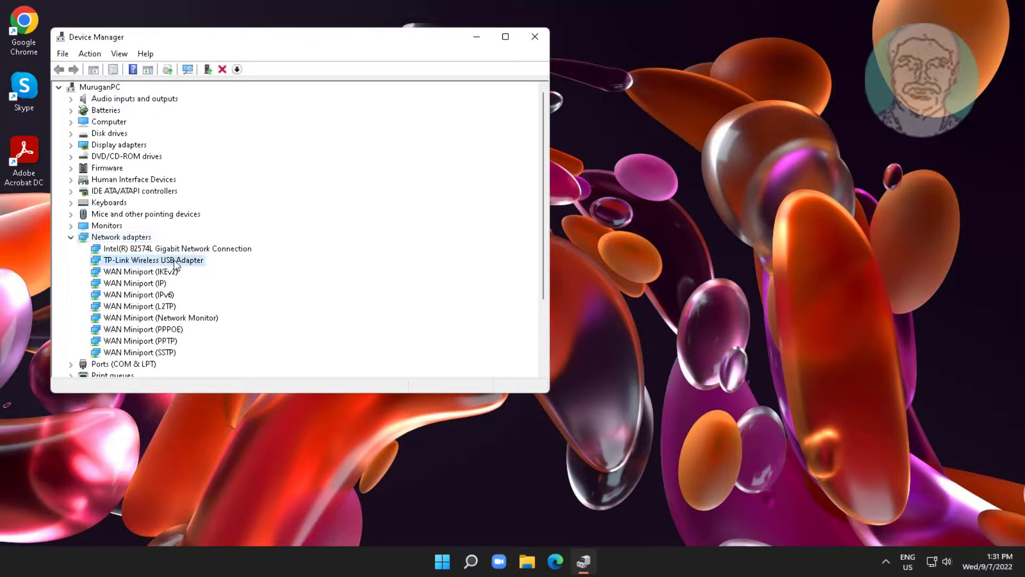
pyautogui.rightClick(191, 257)
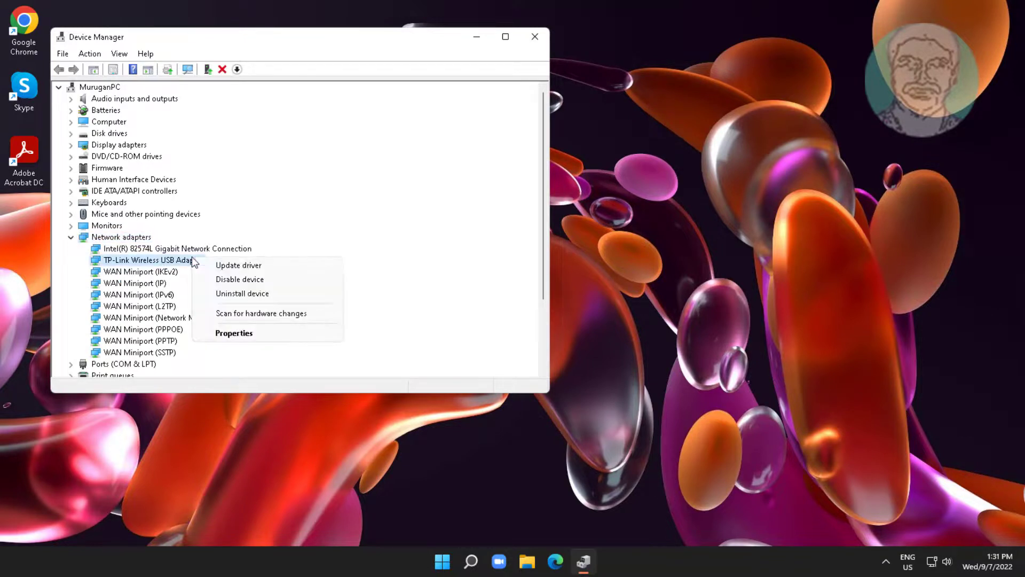
pyautogui.click(266, 294)
pyautogui.click(544, 330)
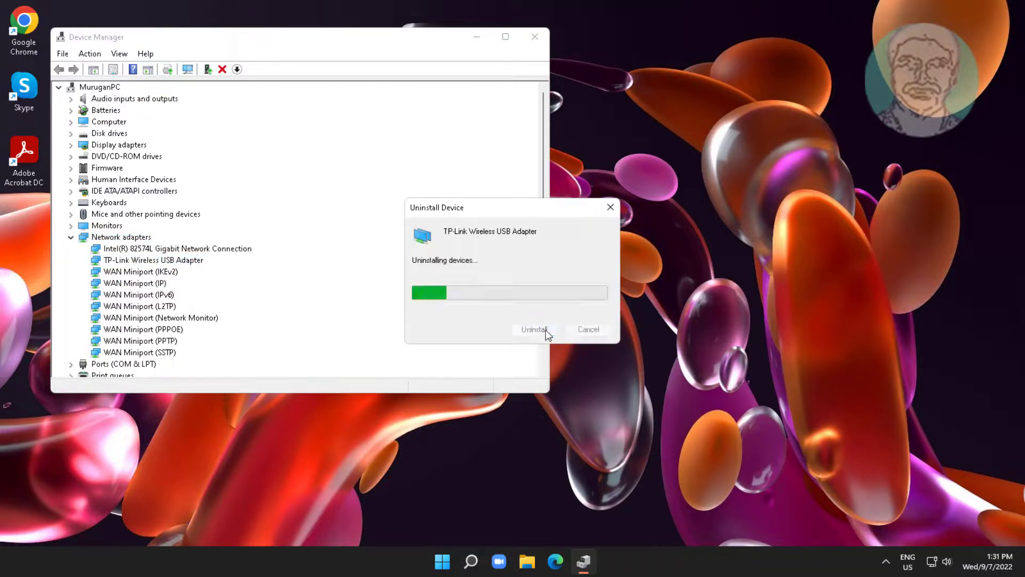